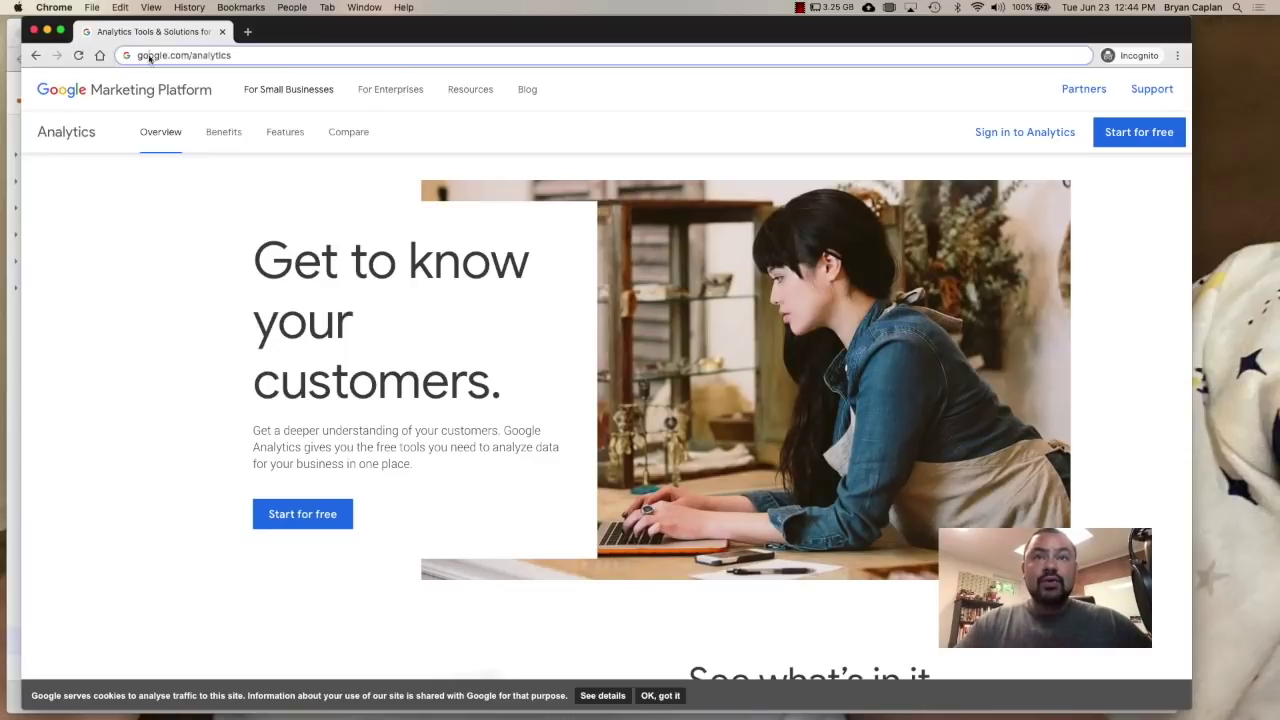
- Start the free Google Analytics sign-up from google.com/analytics and begin signing in
left_click(237, 58)
left_click(232, 58)
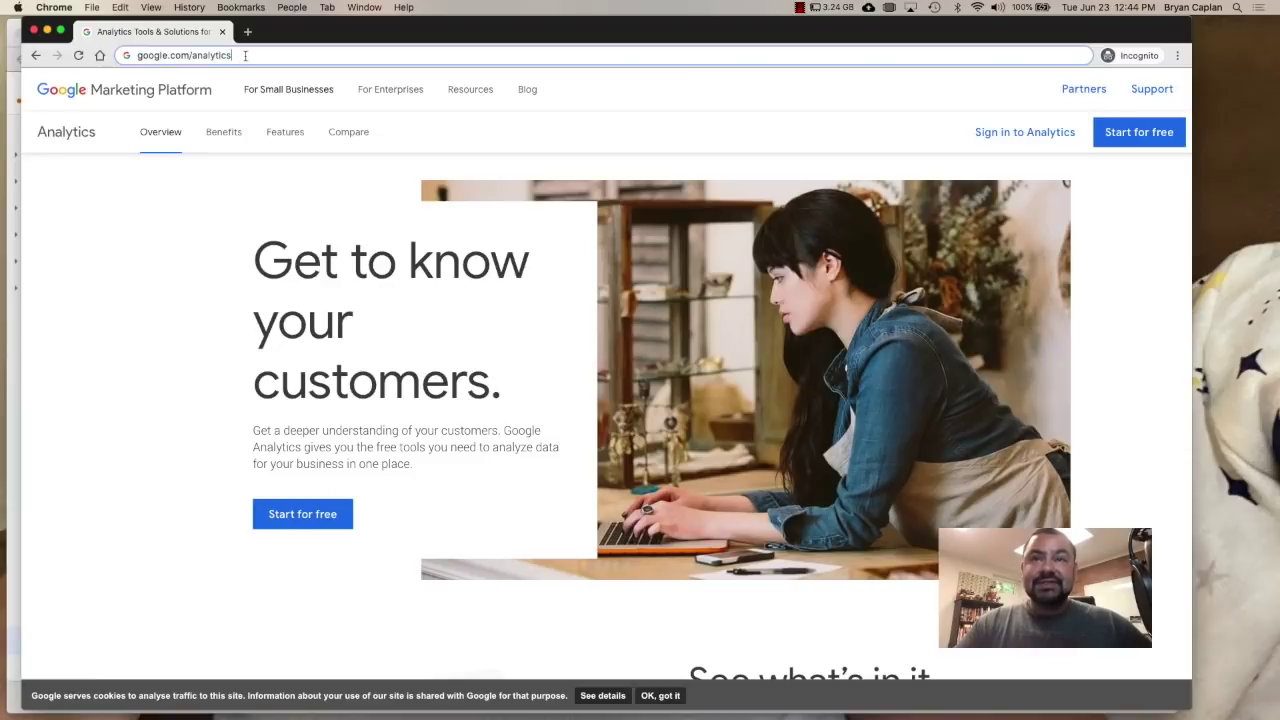
left_click_drag(240, 56, 136, 56)
left_click(181, 344)
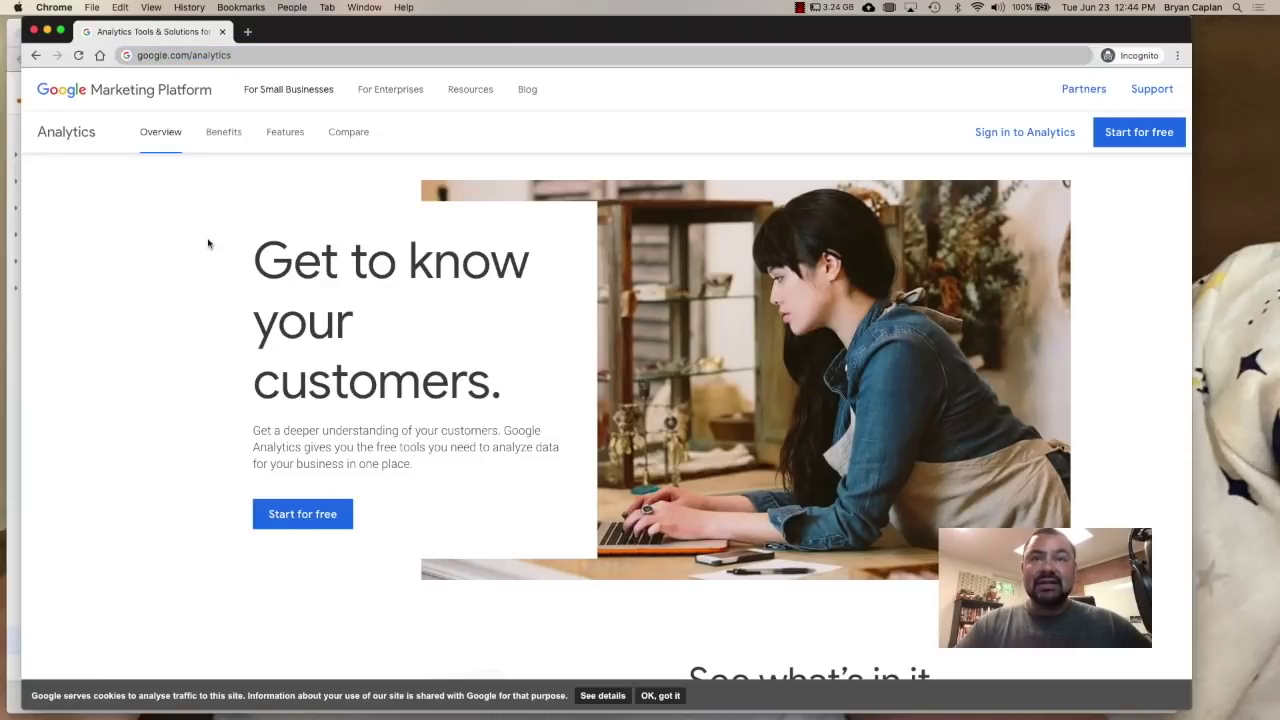
left_click(306, 520)
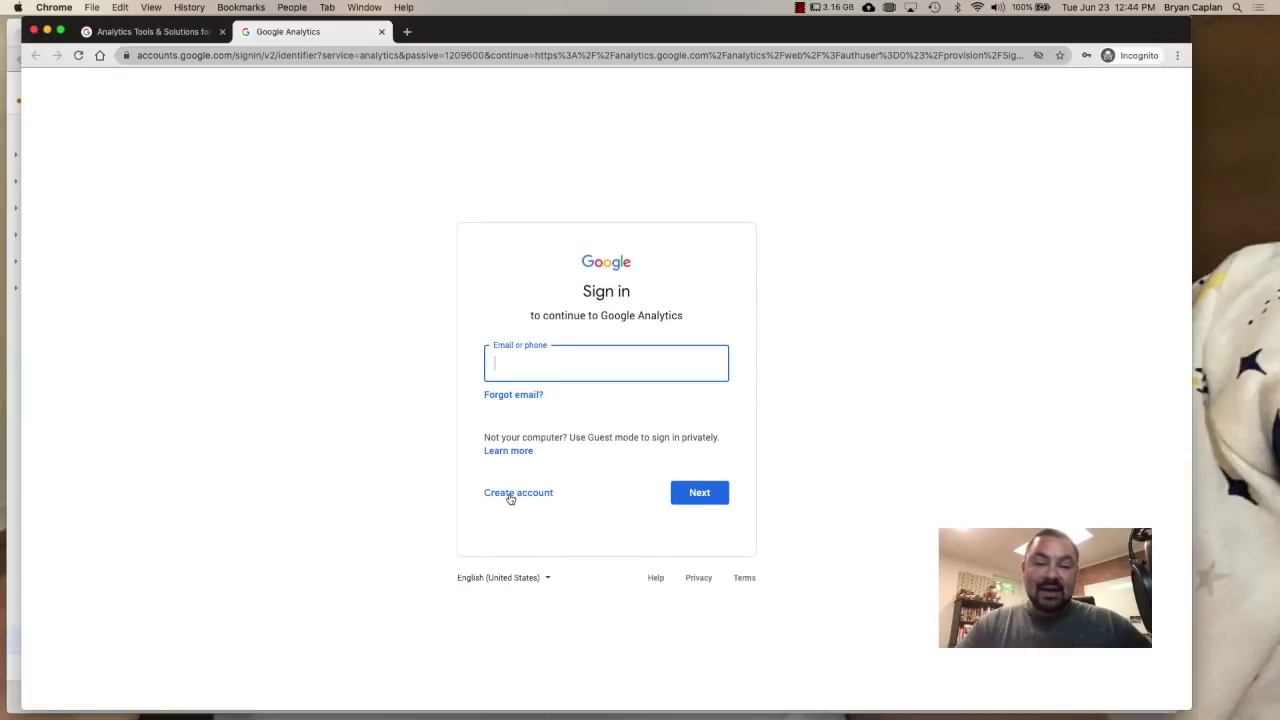
left_click(537, 362)
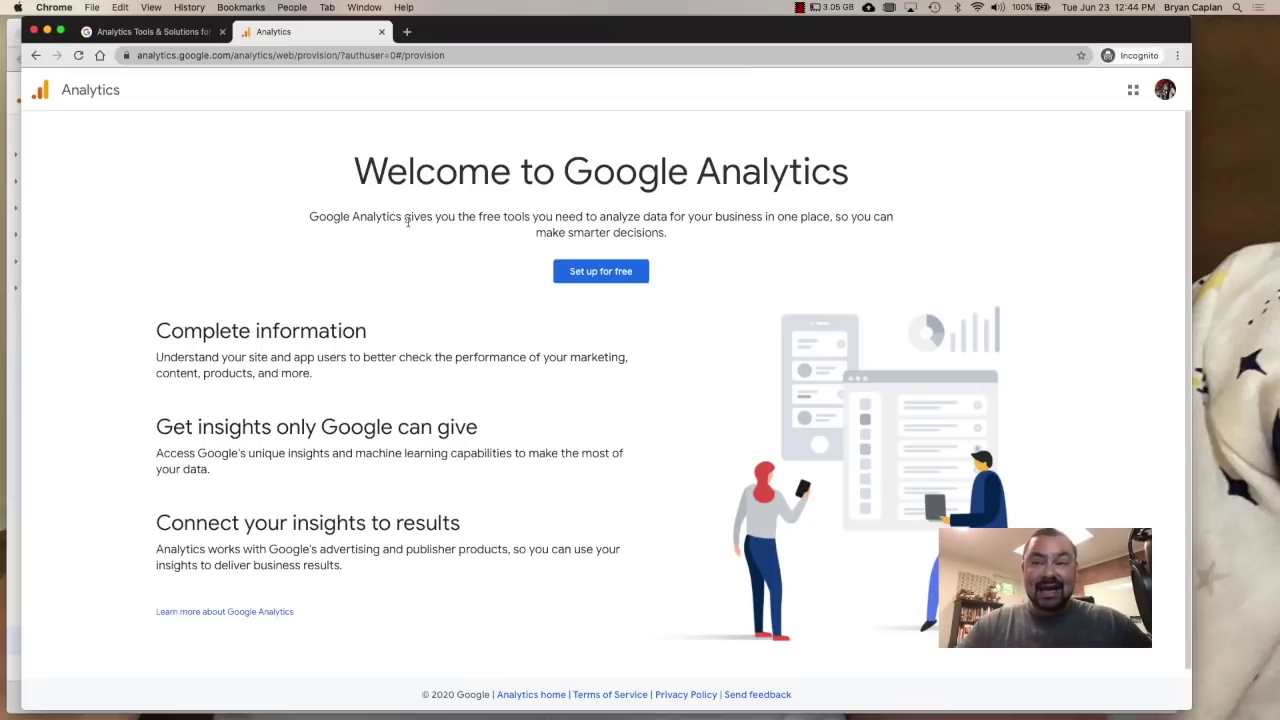
- Set up a free Analytics account named 'Bryan's Pizza' and continue past account details
left_click(614, 274)
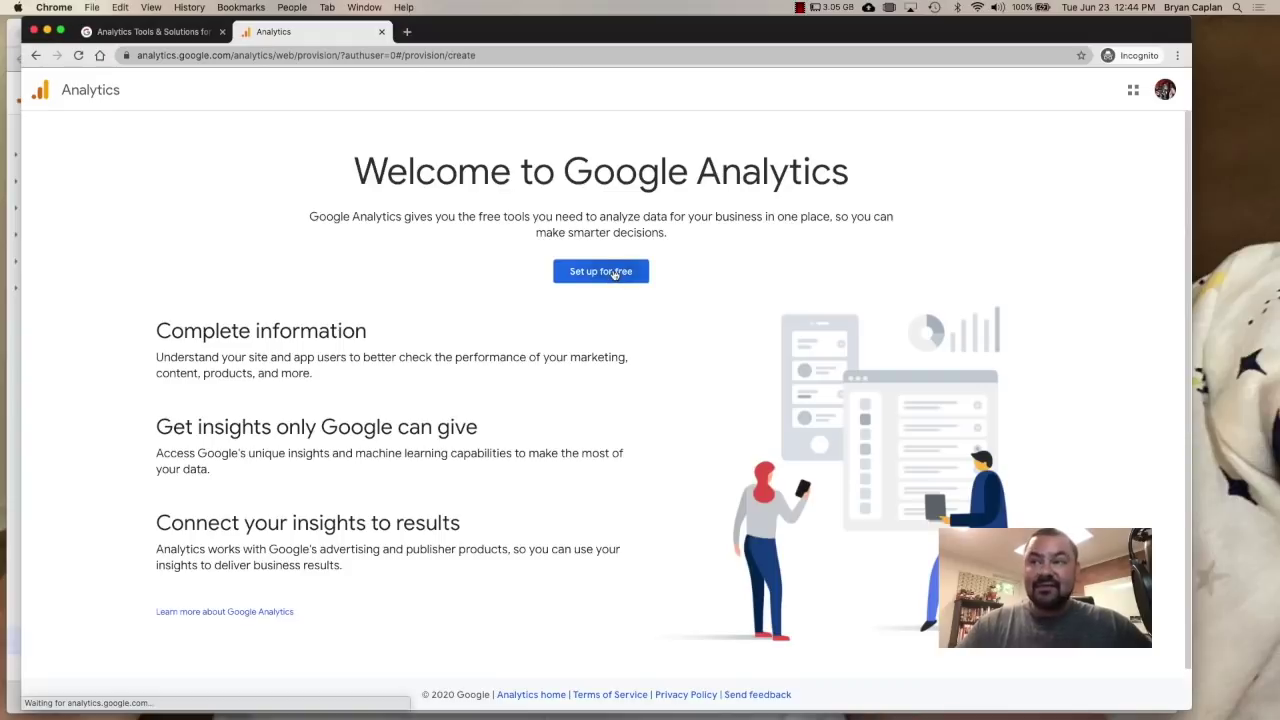
left_click(184, 283)
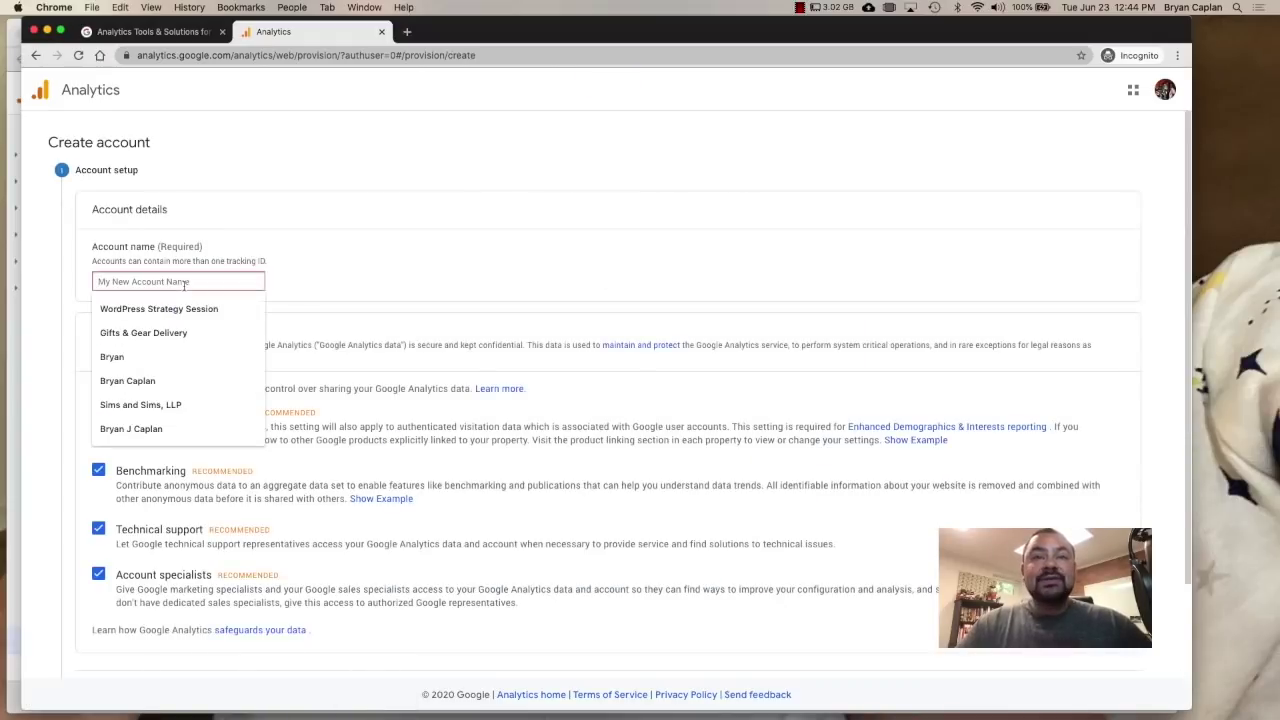
left_click(184, 283)
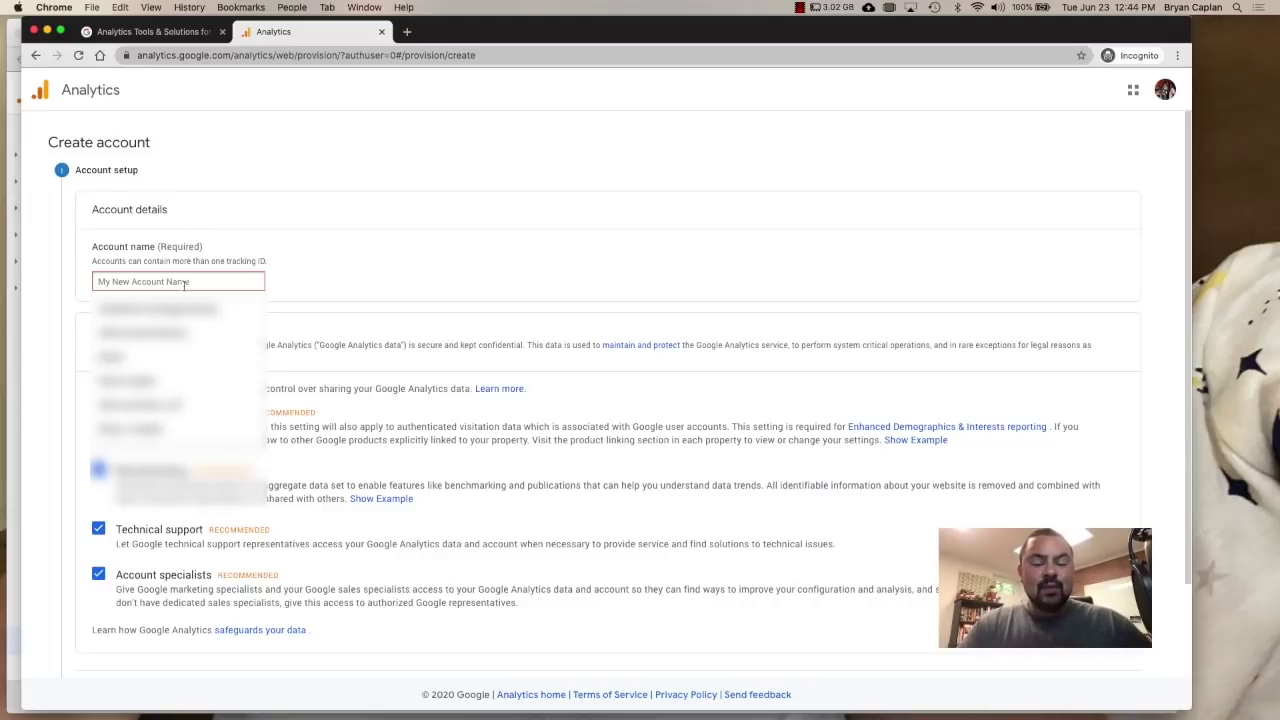
type("Bryan's Pizza")
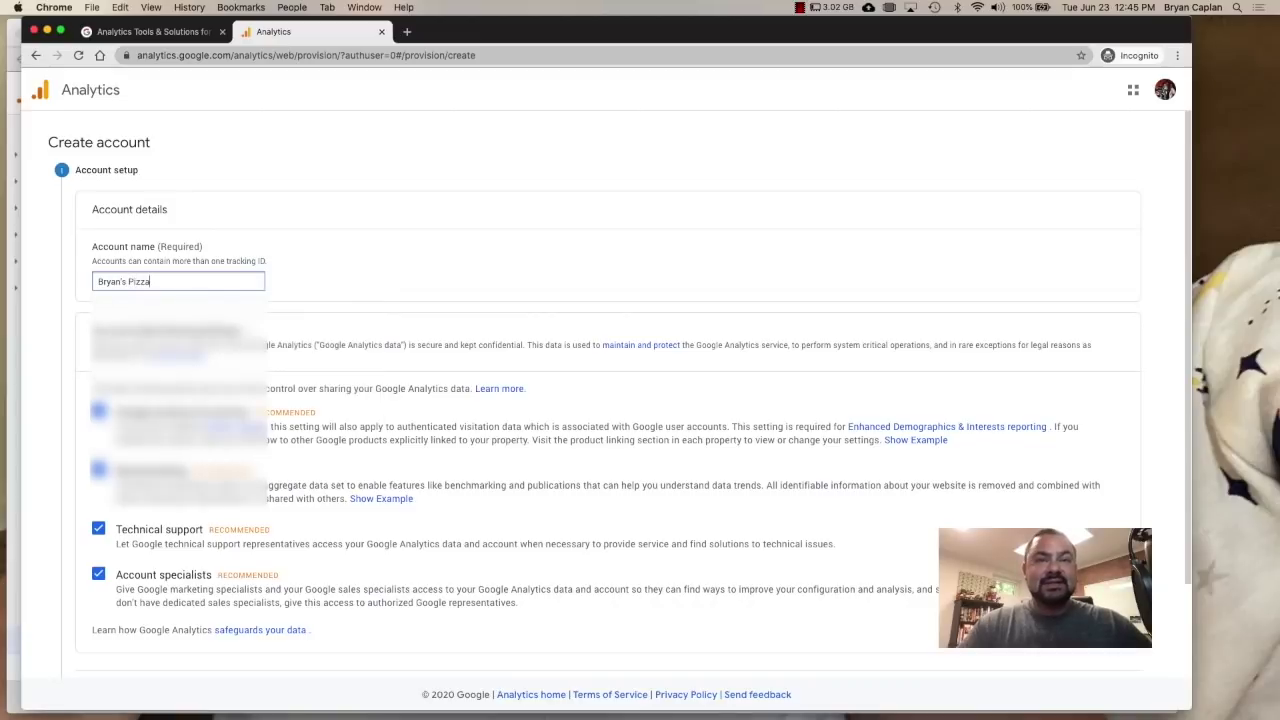
scroll(288, 250, "down", 2)
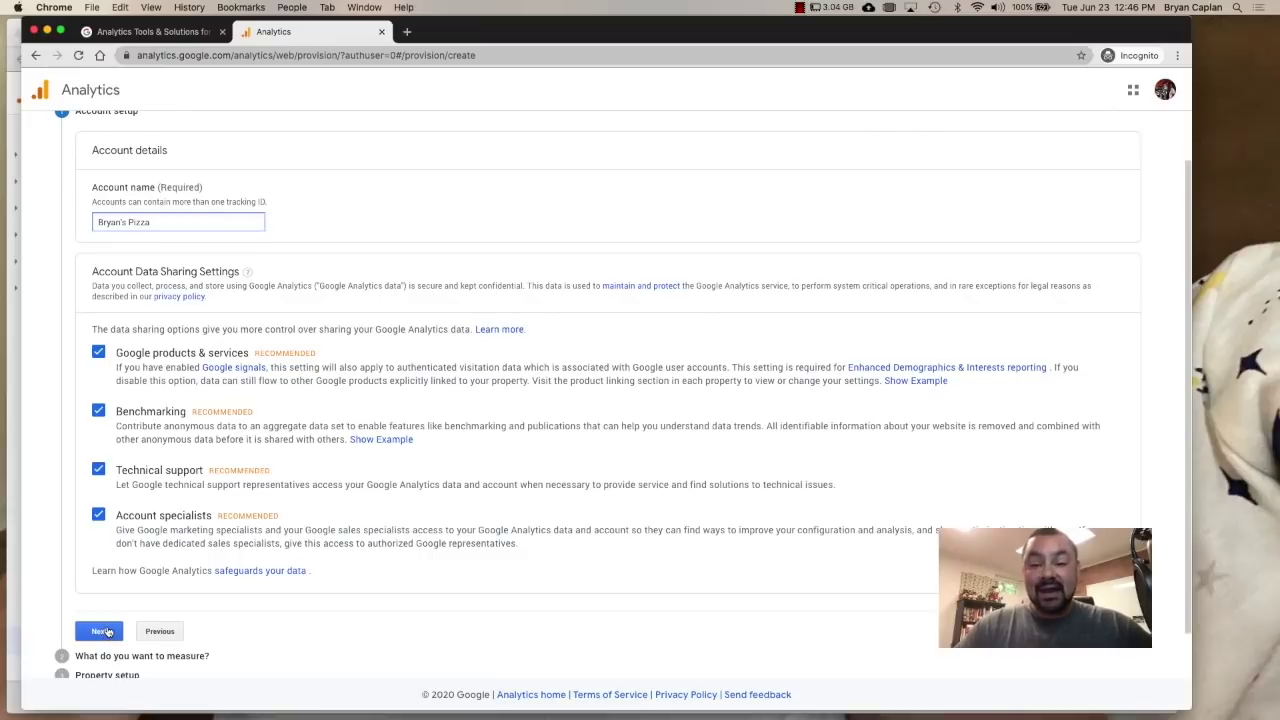
left_click(102, 631)
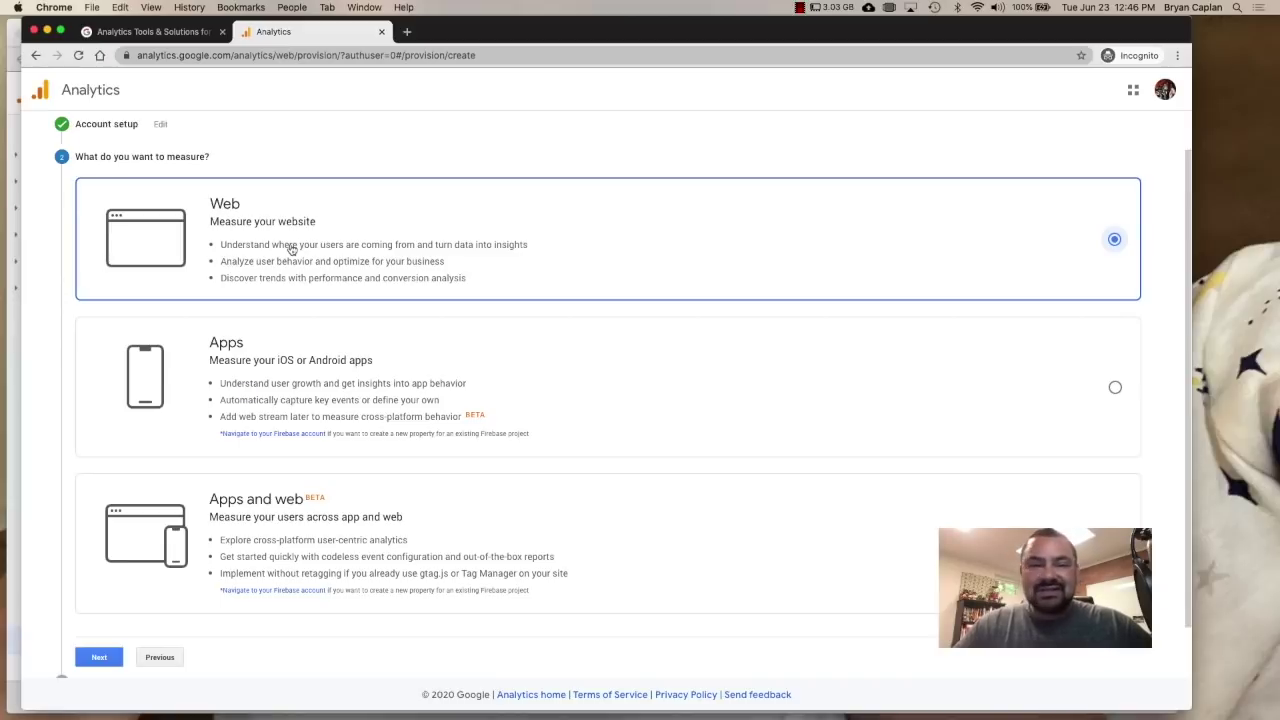
- Keep Web as the measurement type and continue to property setup
scroll(280, 250, "down", 1)
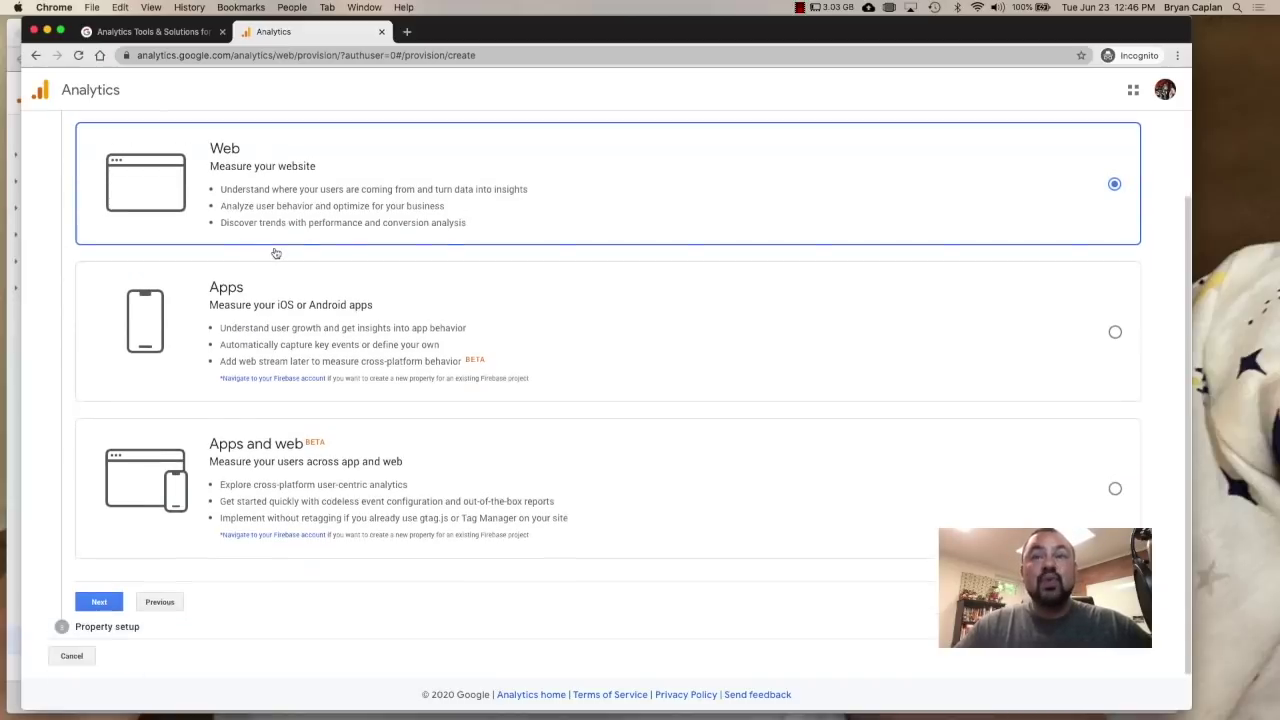
left_click(102, 598)
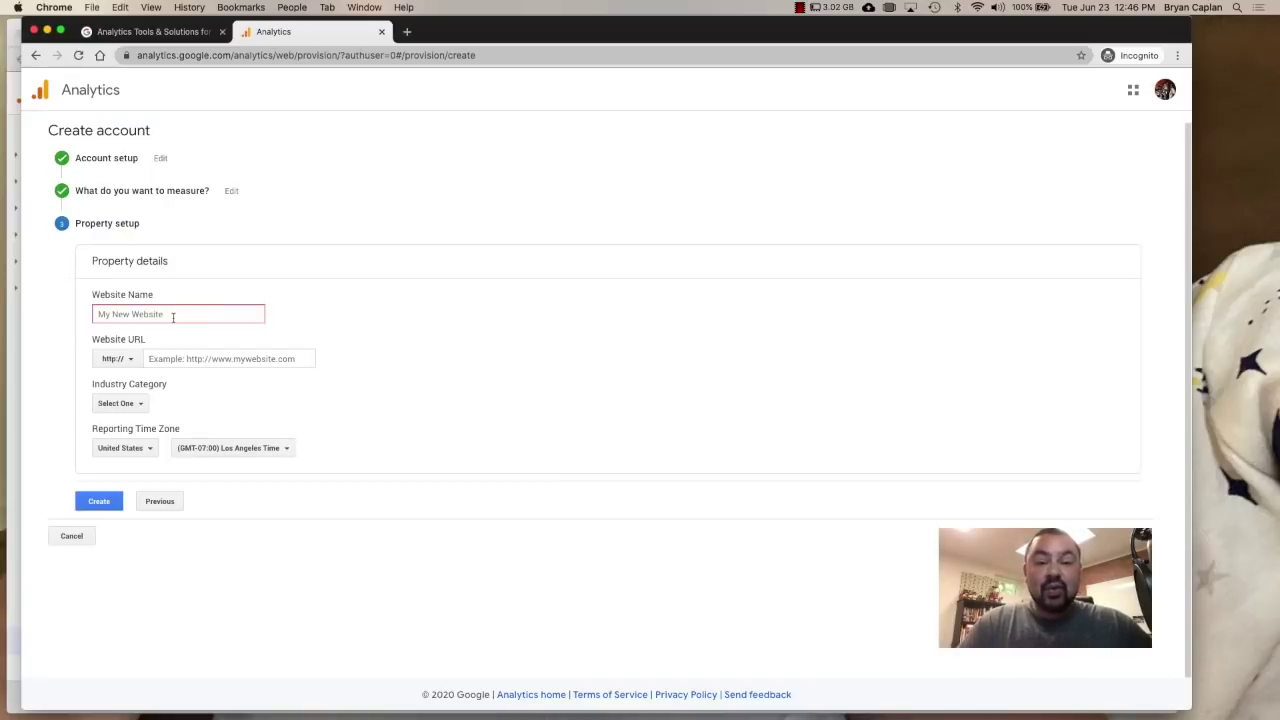
type("B")
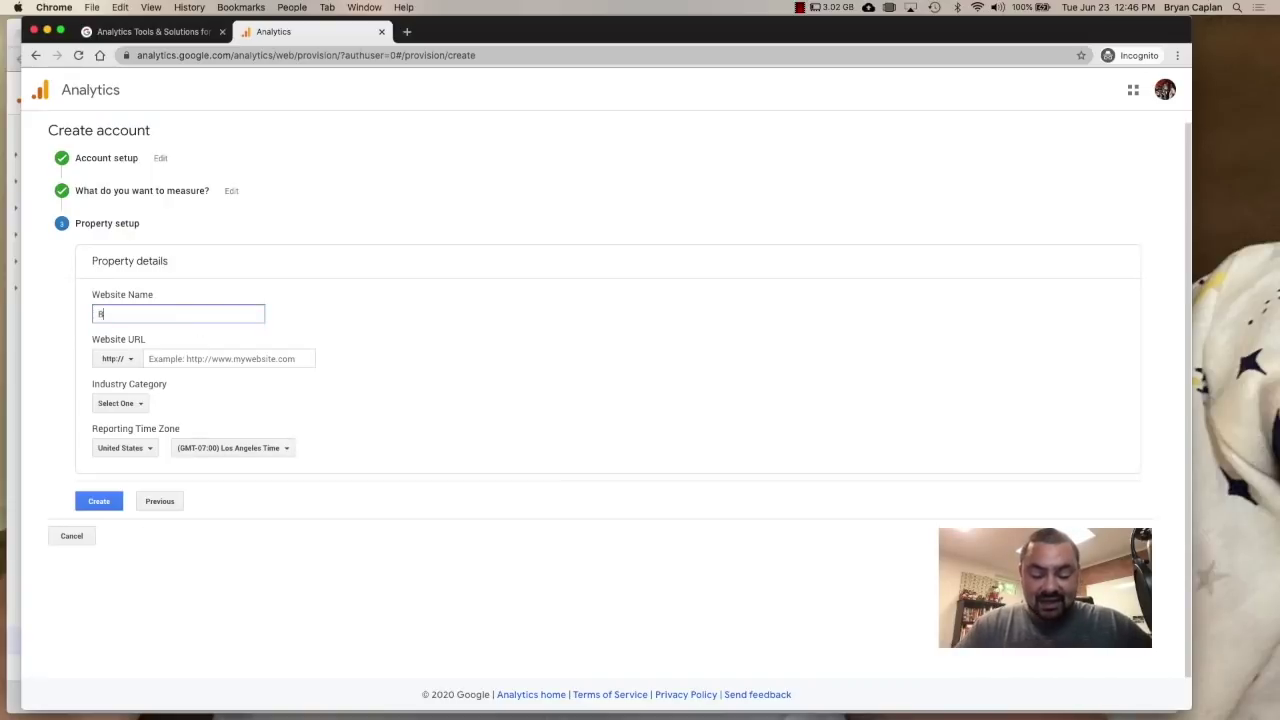
type("ryan's Pizza")
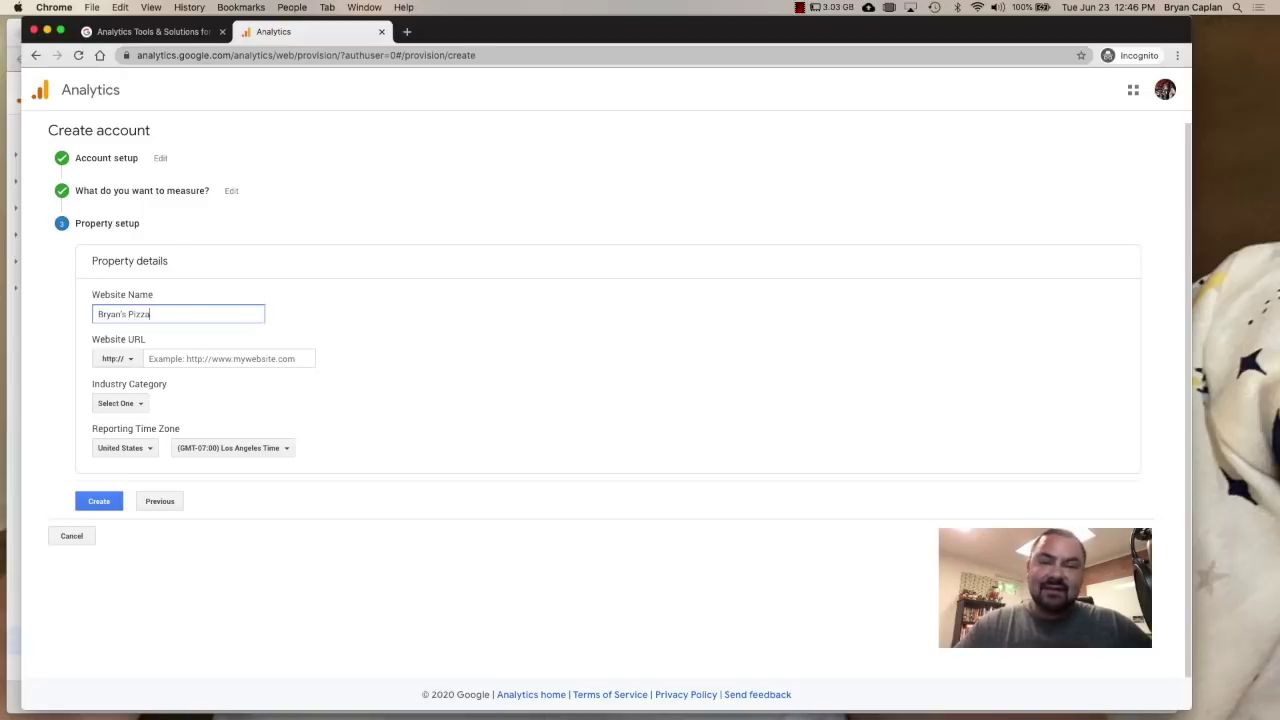
left_click(188, 358)
type("www.bryanspizza")
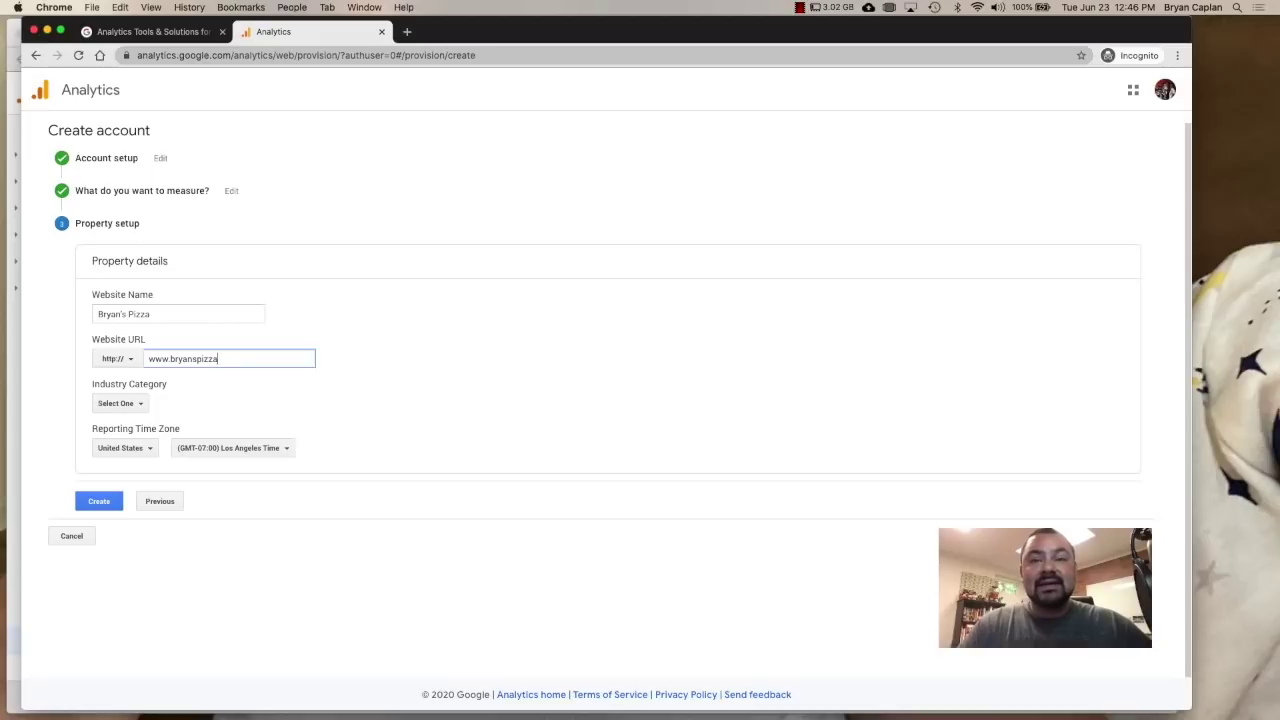
type(".com")
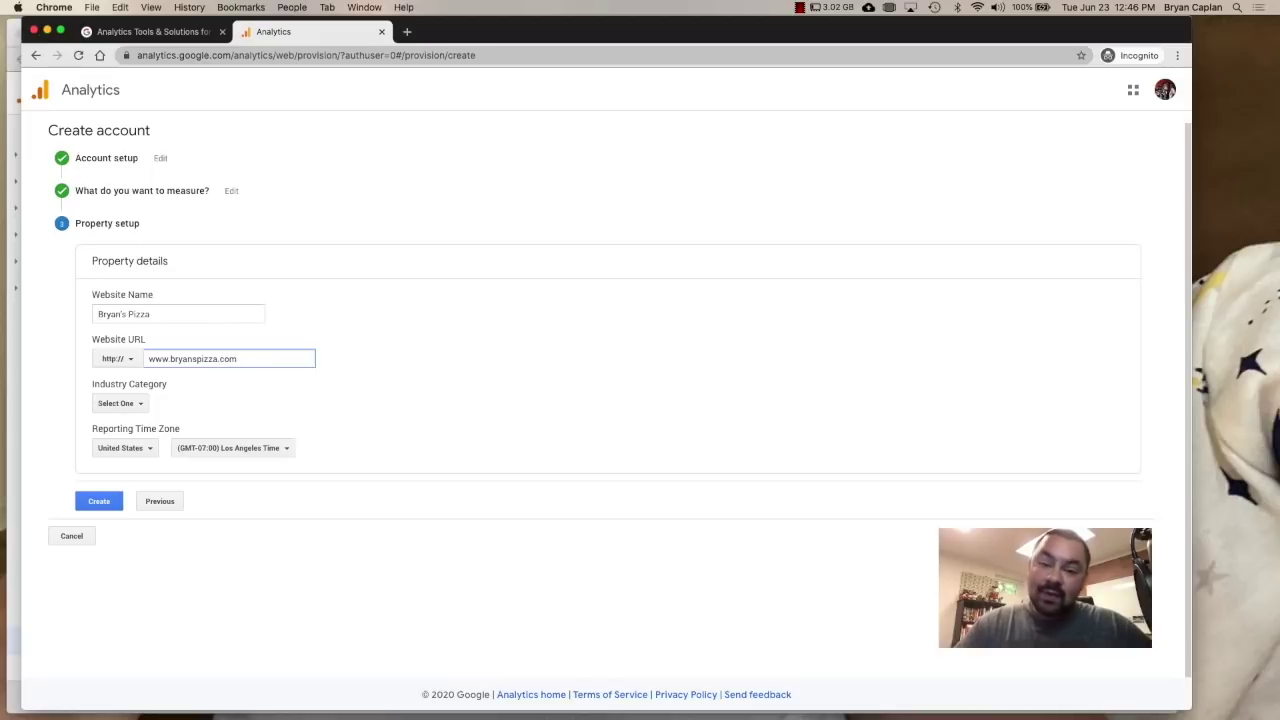
- Choose the Food and Drink industry and New York Time zone, then create the property
left_click(120, 404)
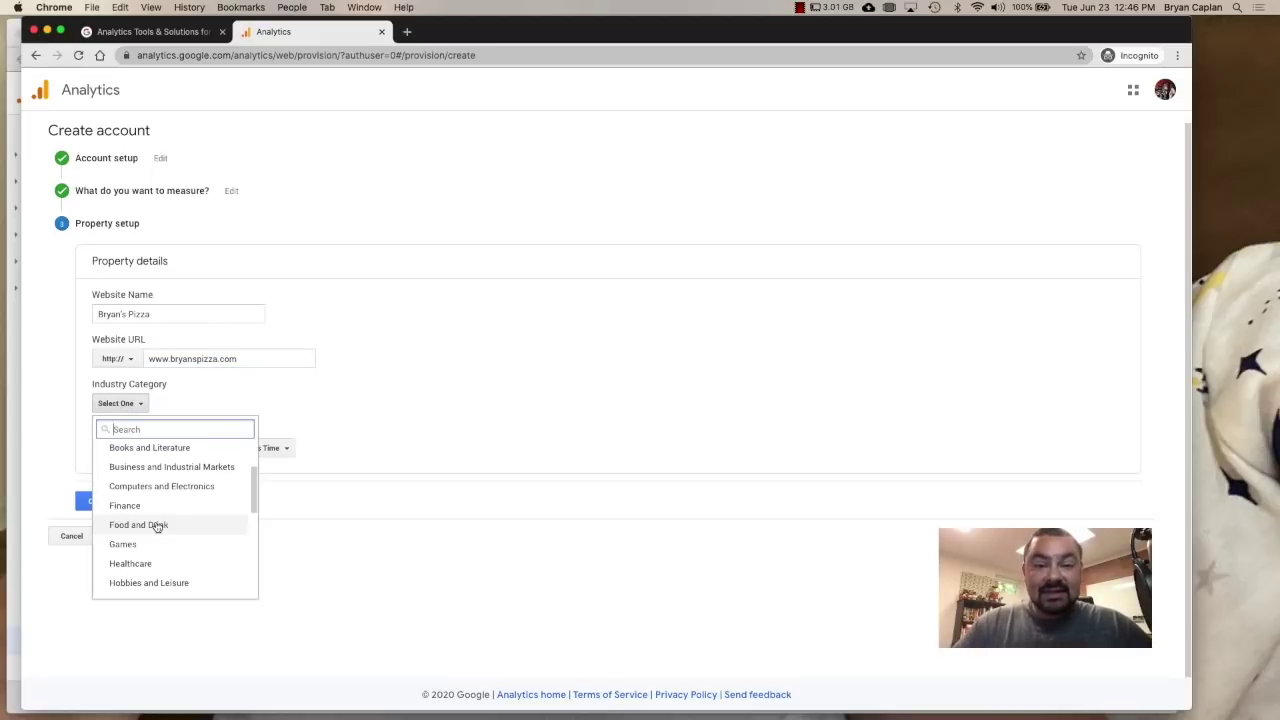
left_click(157, 525)
left_click(222, 448)
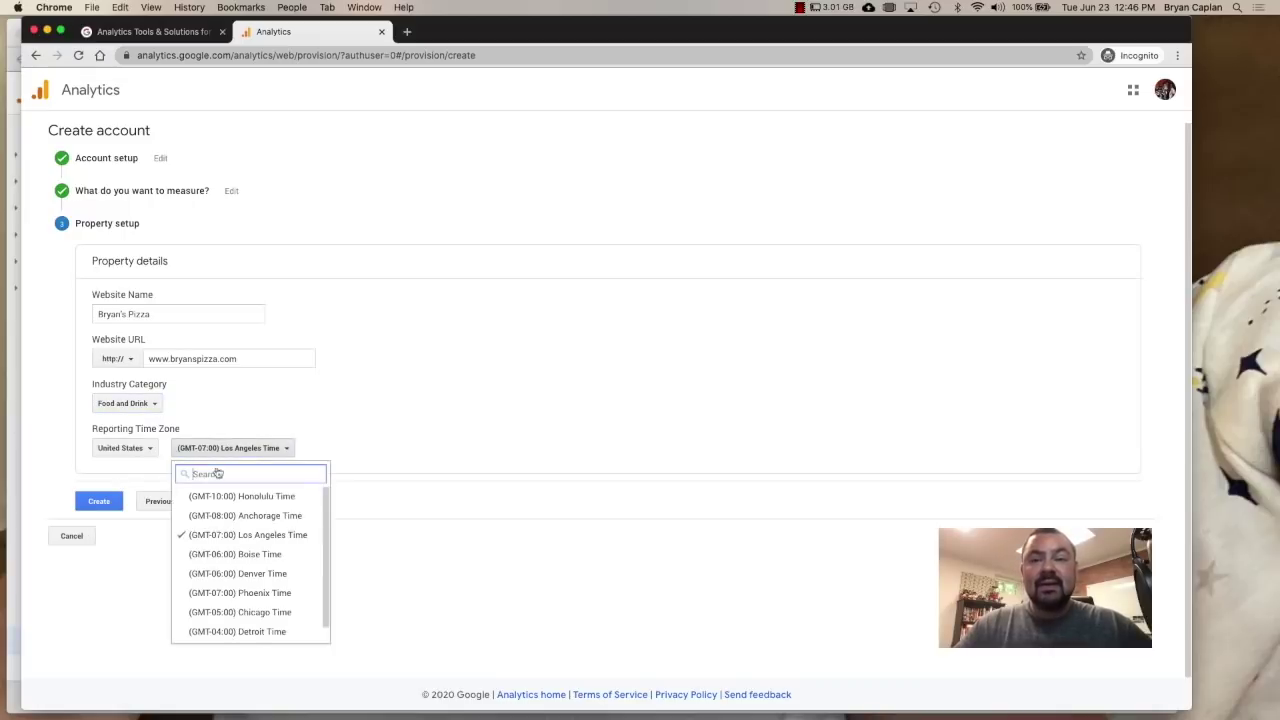
scroll(225, 510, "down", 1)
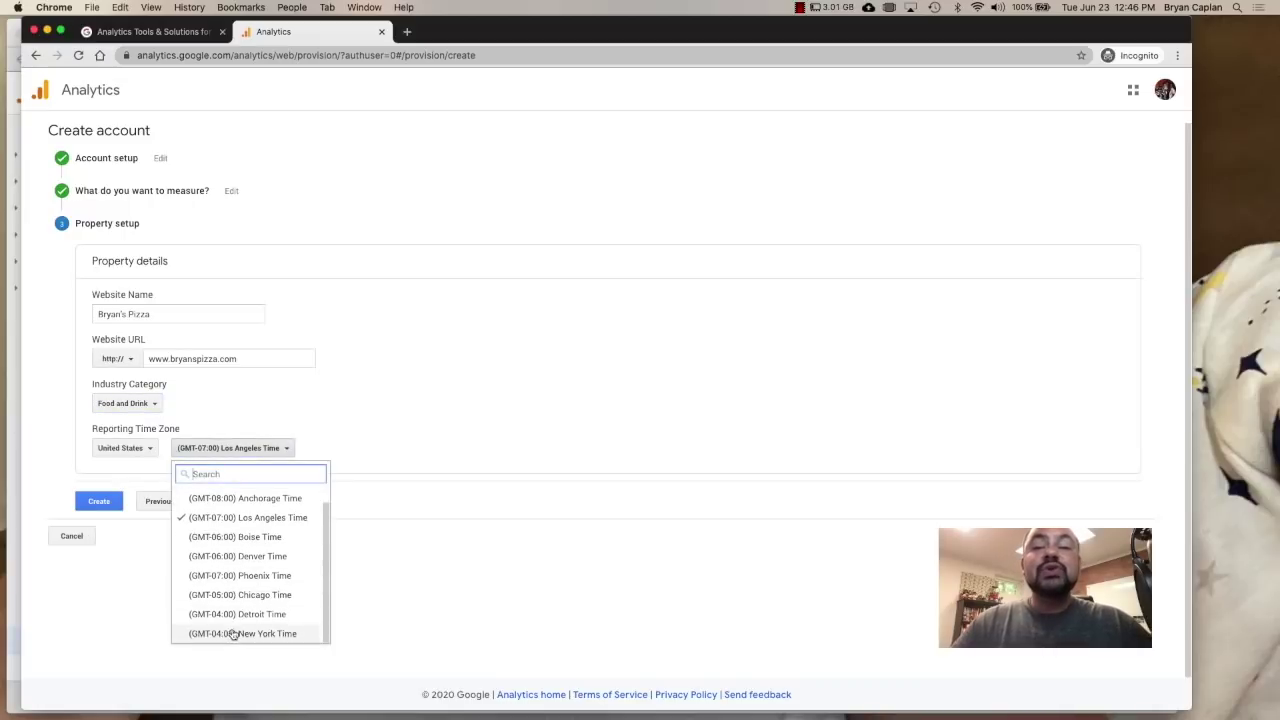
left_click(233, 634)
left_click(99, 500)
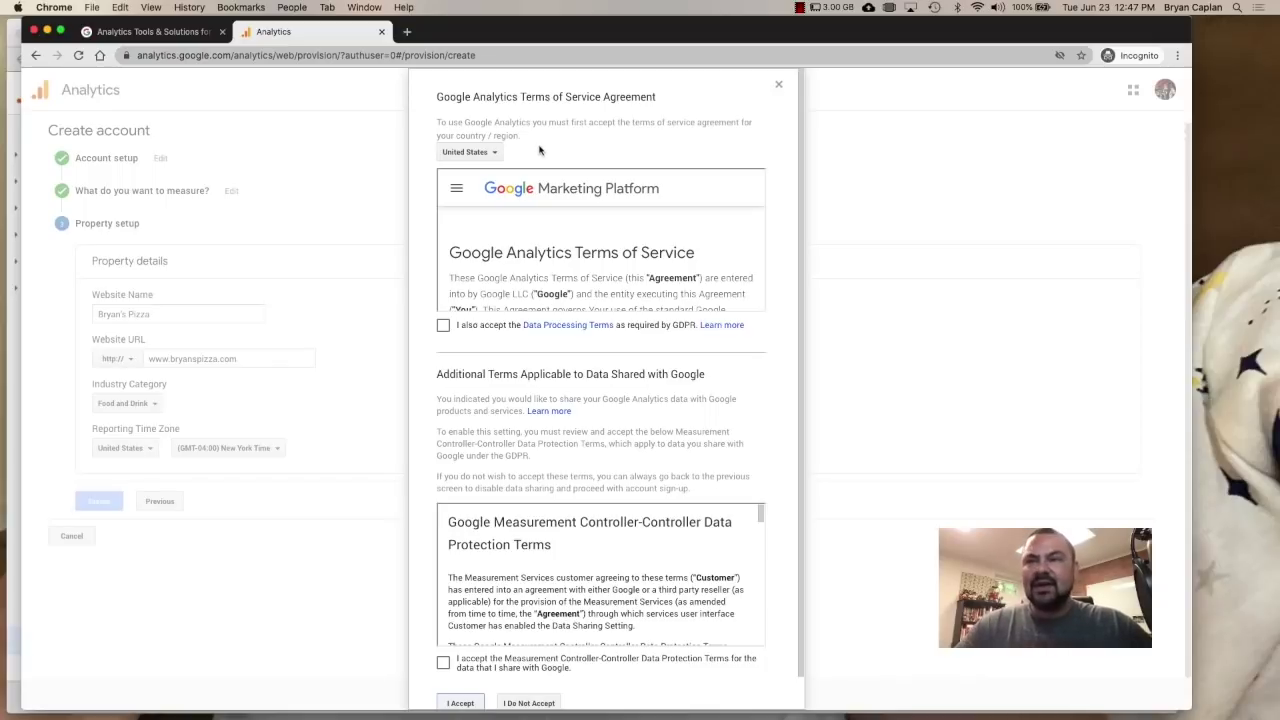
- Accept the GDPR Data Processing Terms and Measurement Controller data protection terms
left_click(444, 327)
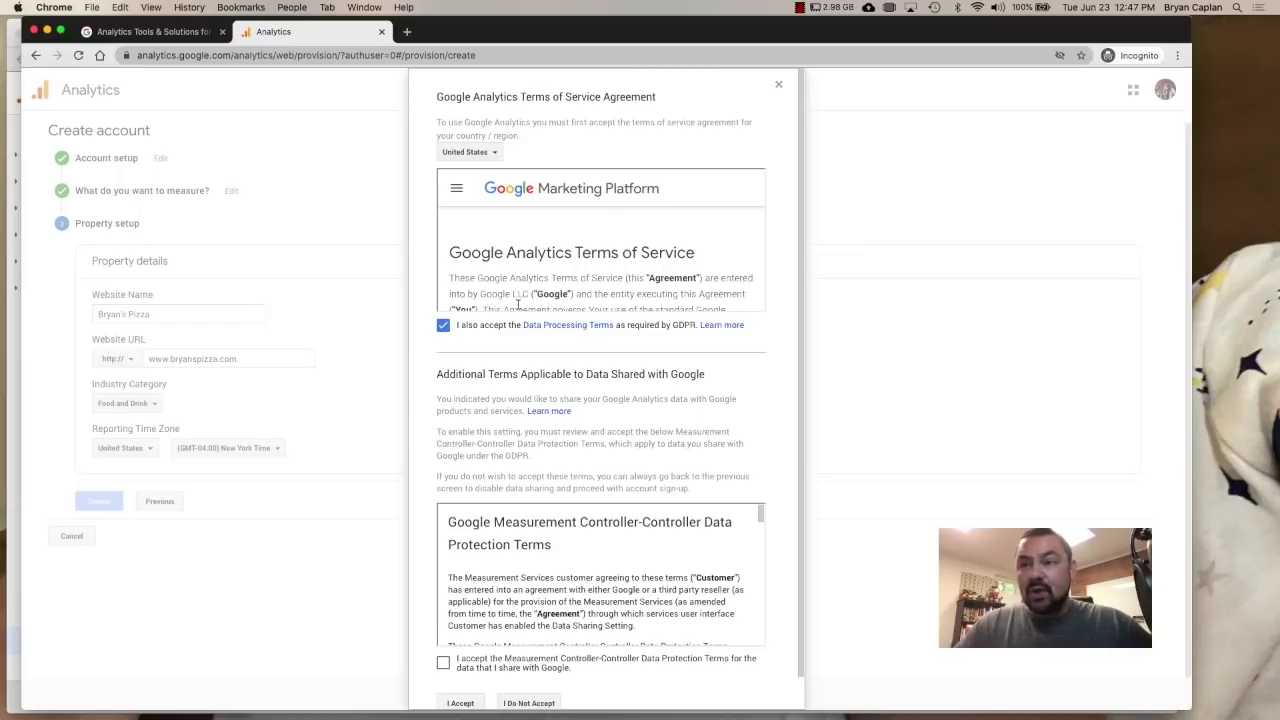
scroll(572, 336, "down", 2)
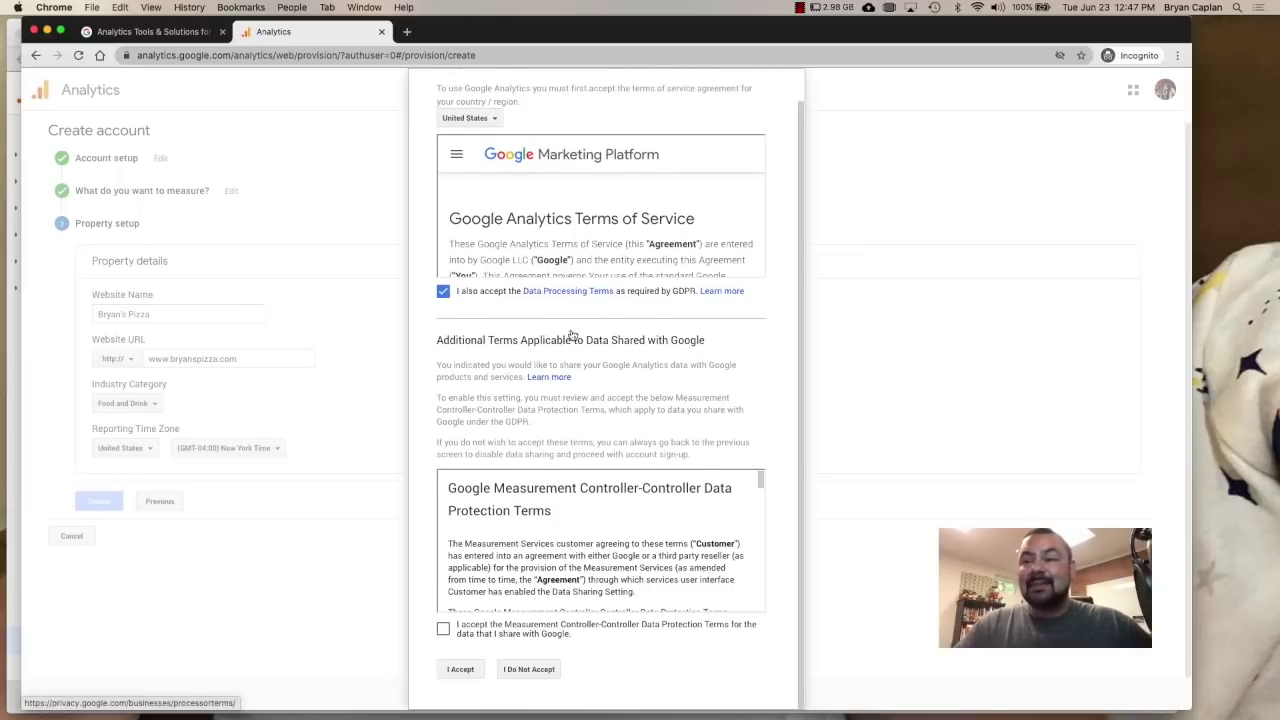
left_click(441, 628)
left_click(462, 670)
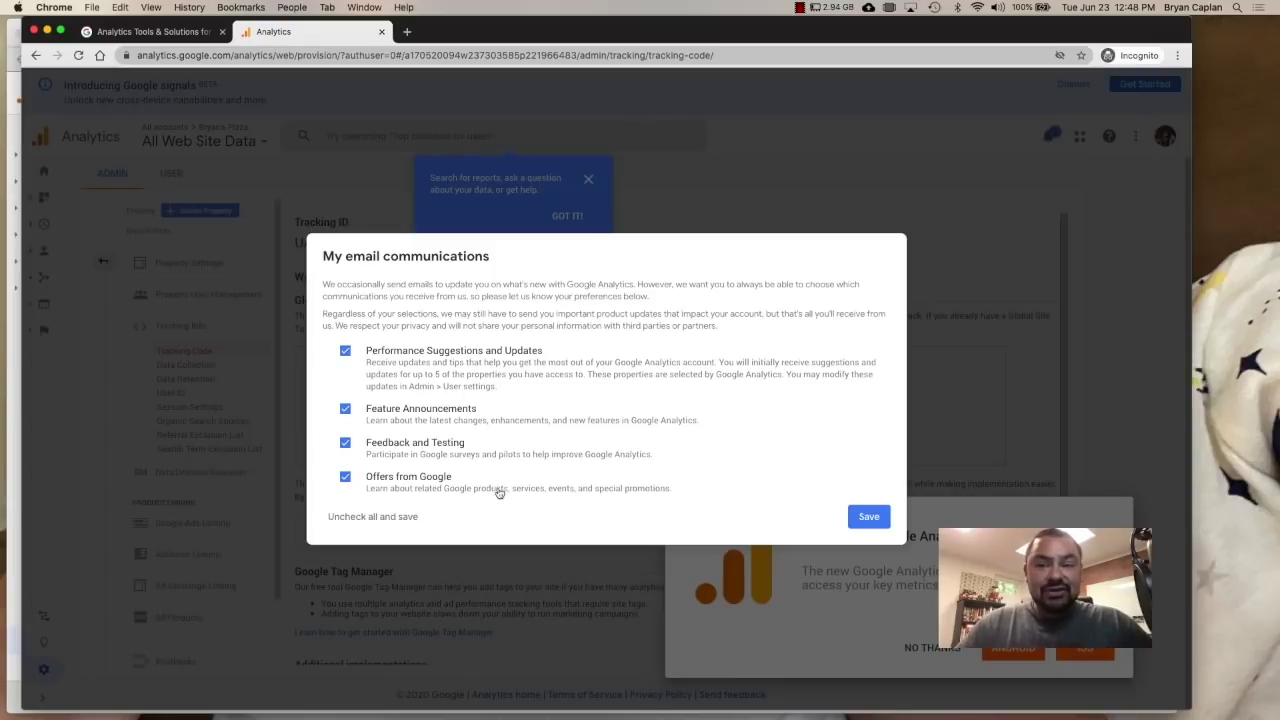
- Save the email communication preferences with all four options kept
left_click(866, 515)
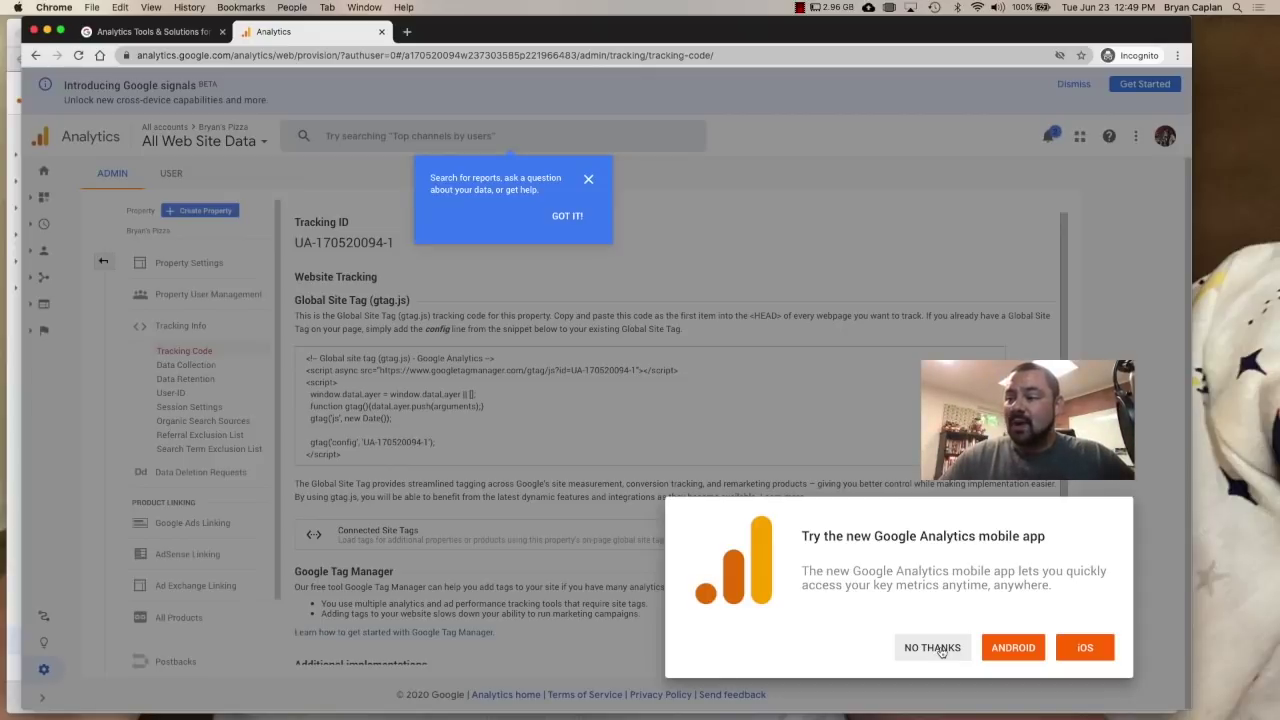
- Decline the mobile app offer and close the search tip popup
left_click(933, 650)
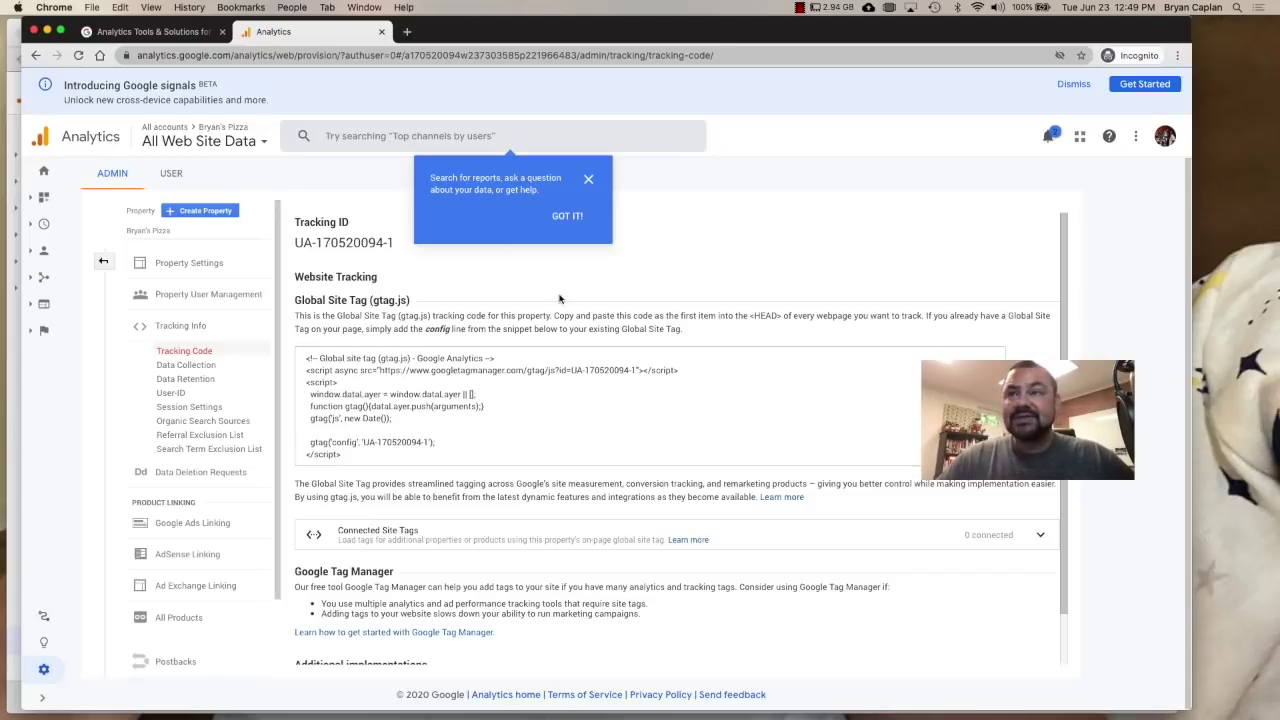
left_click(588, 181)
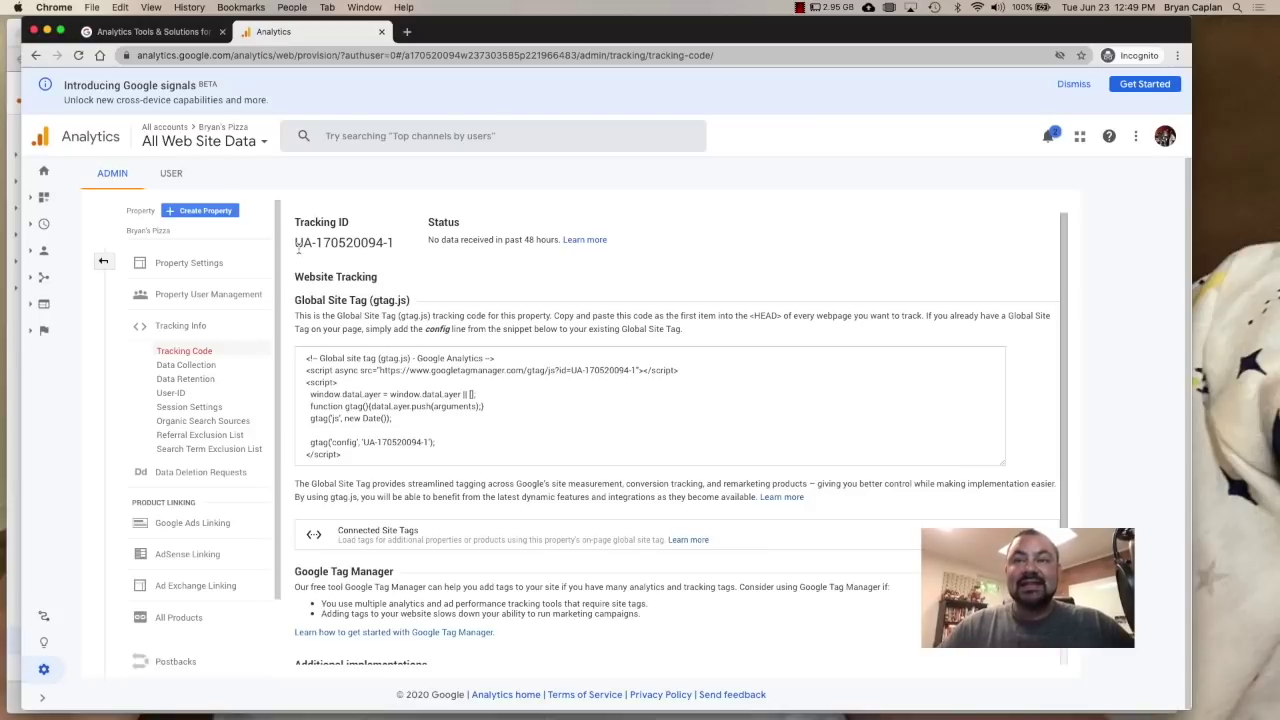
left_click_drag(295, 243, 398, 246)
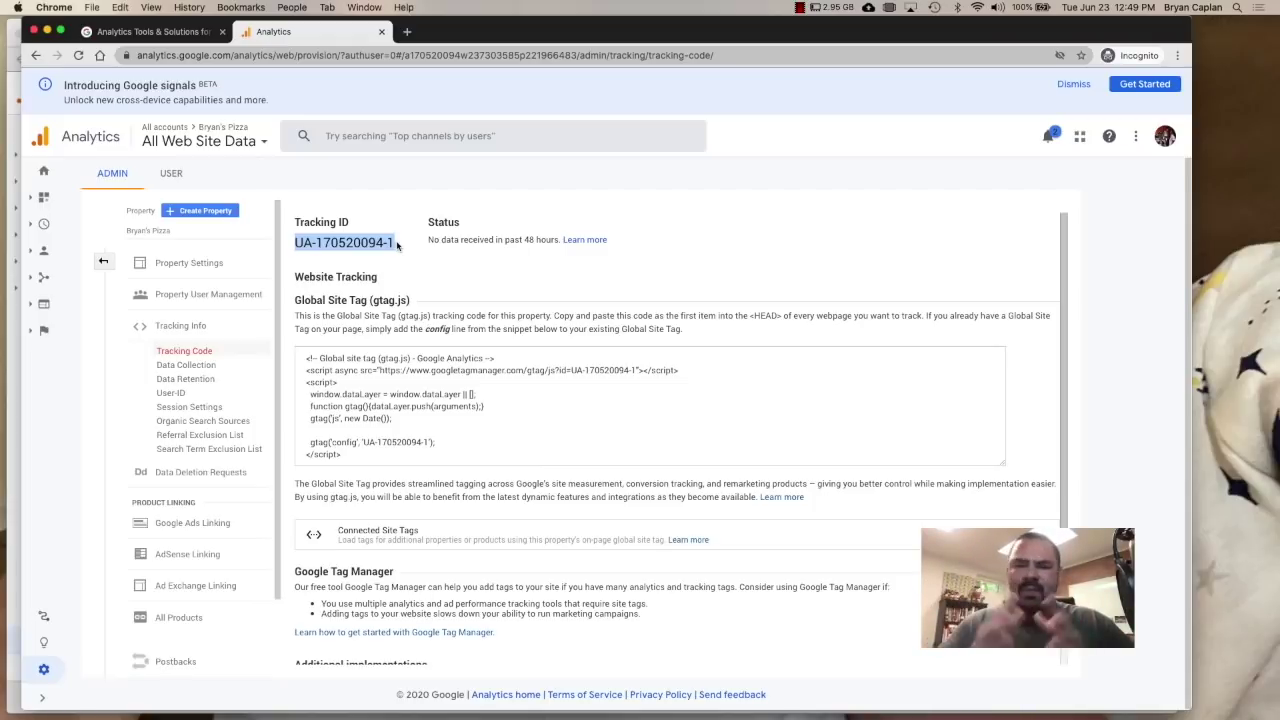
left_click_drag(296, 242, 394, 240)
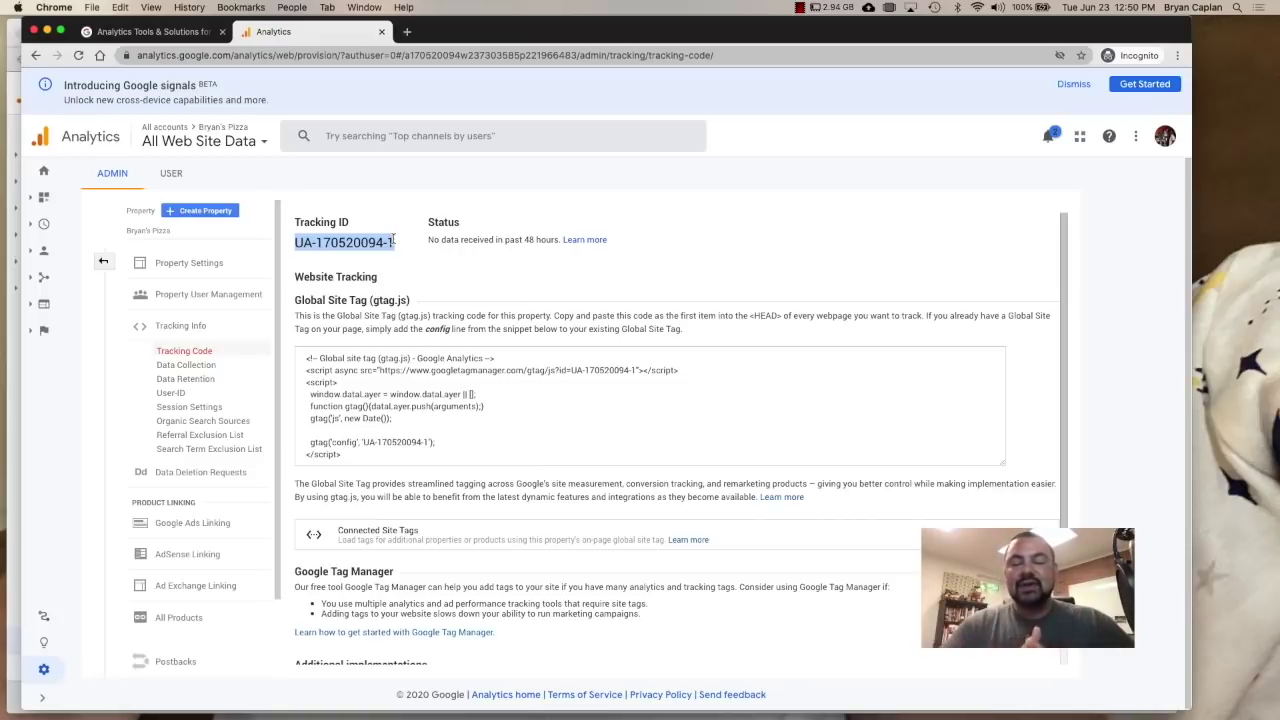
left_click(394, 240)
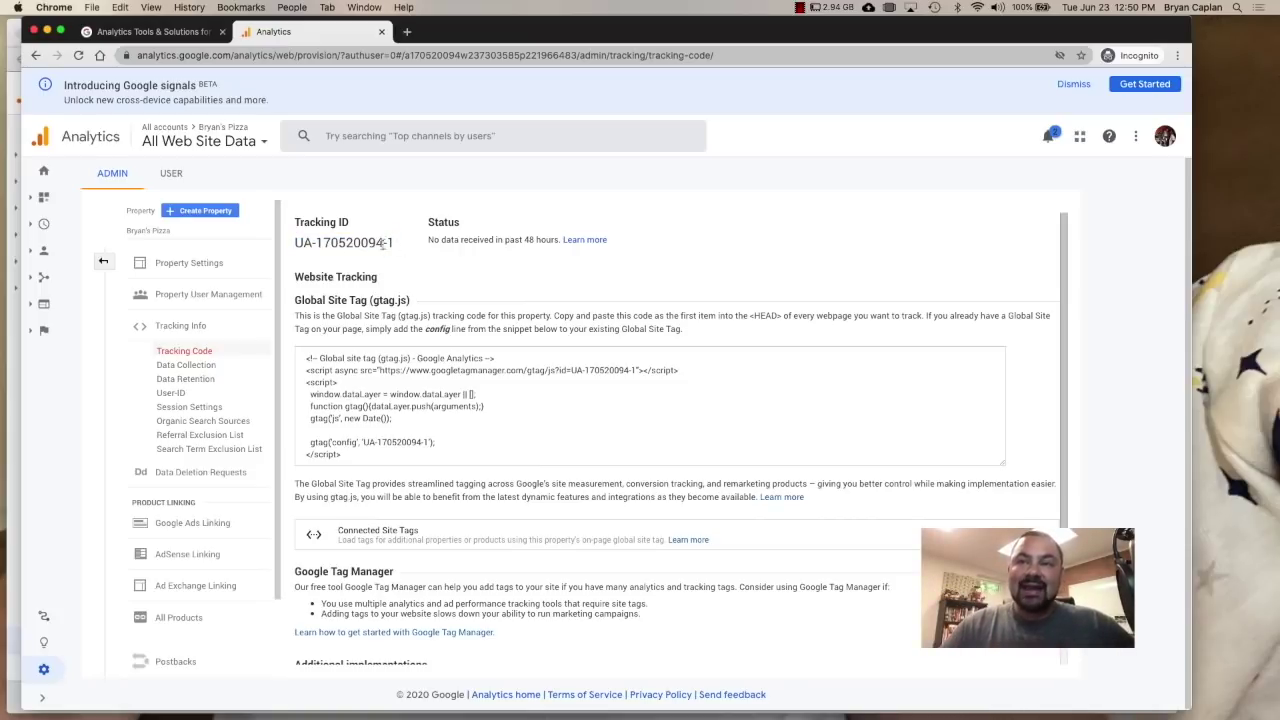
left_click_drag(402, 248, 300, 243)
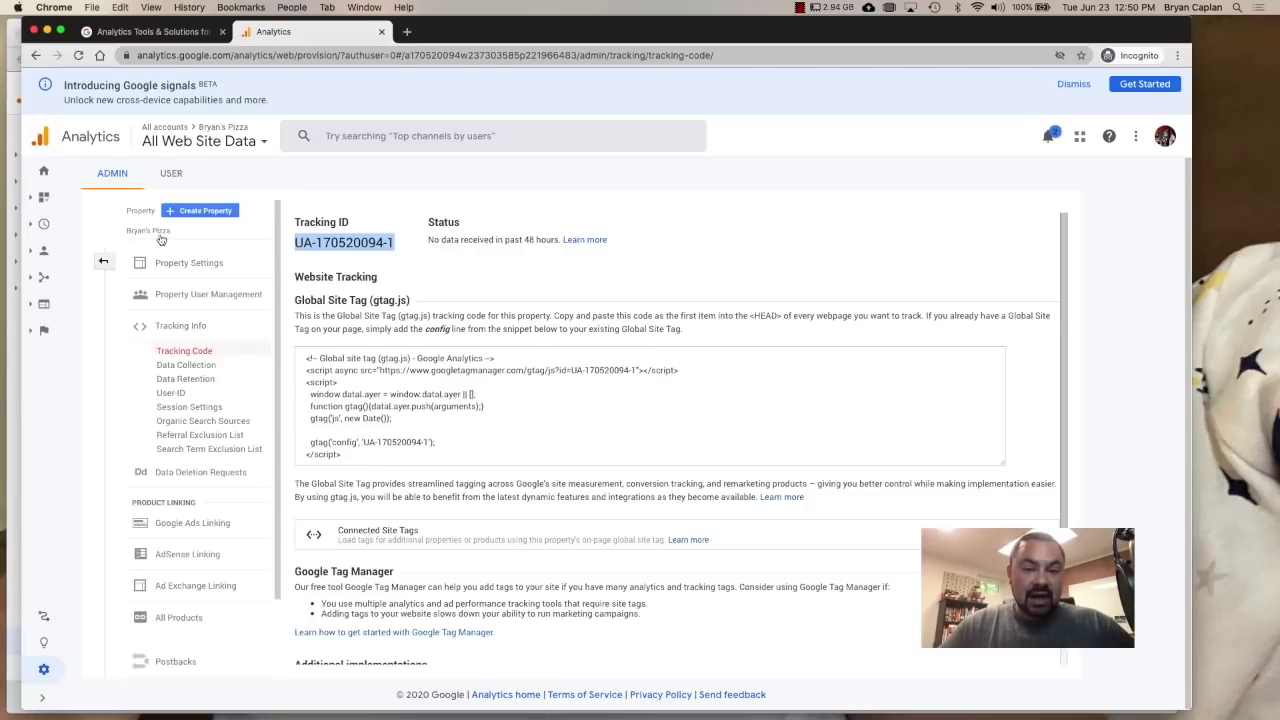
left_click(389, 240)
left_click_drag(295, 243, 396, 247)
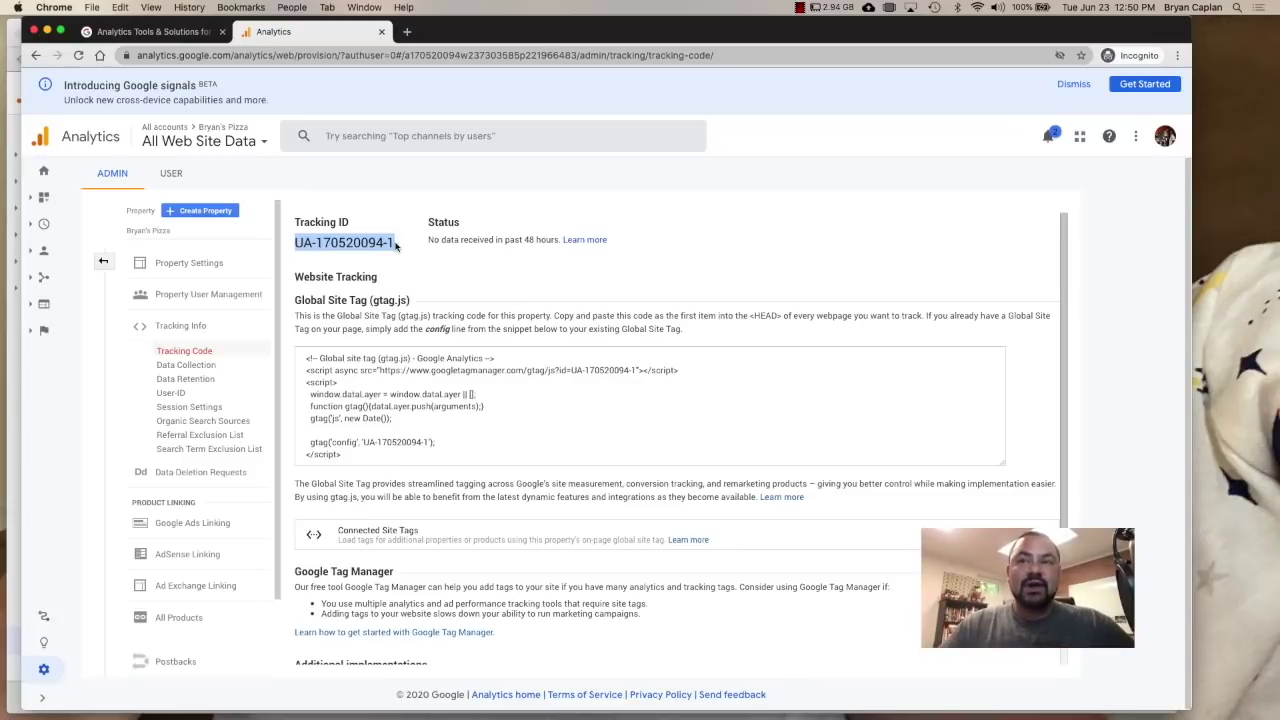
left_click(393, 246)
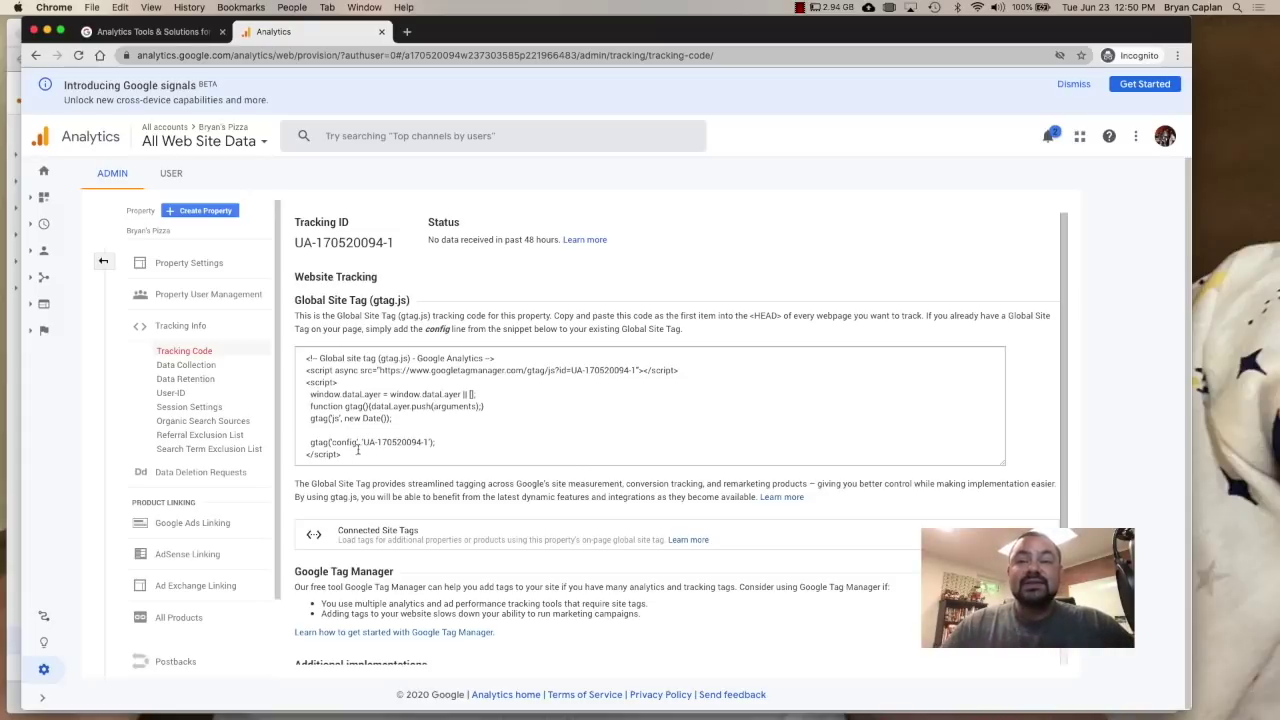
- Select the complete gtag.js Global Site Tag snippet on the Tracking Code page
left_click_drag(360, 452, 301, 359)
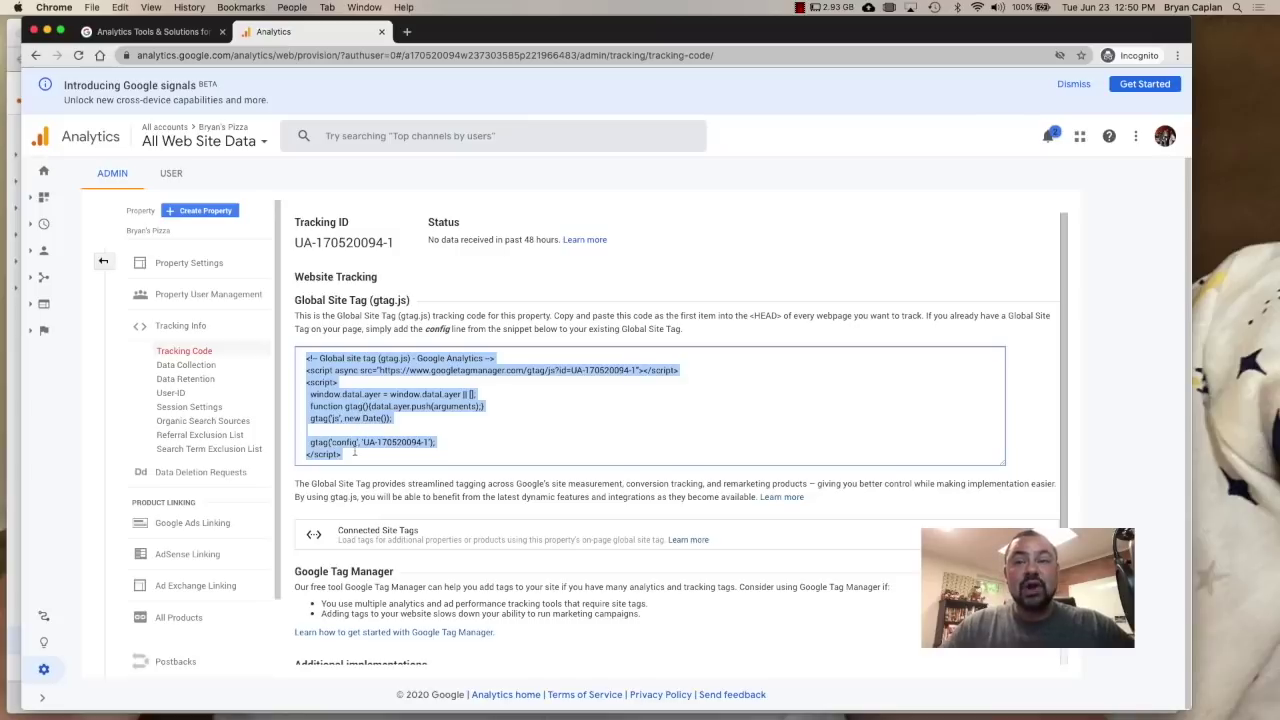
left_click_drag(356, 455, 305, 357)
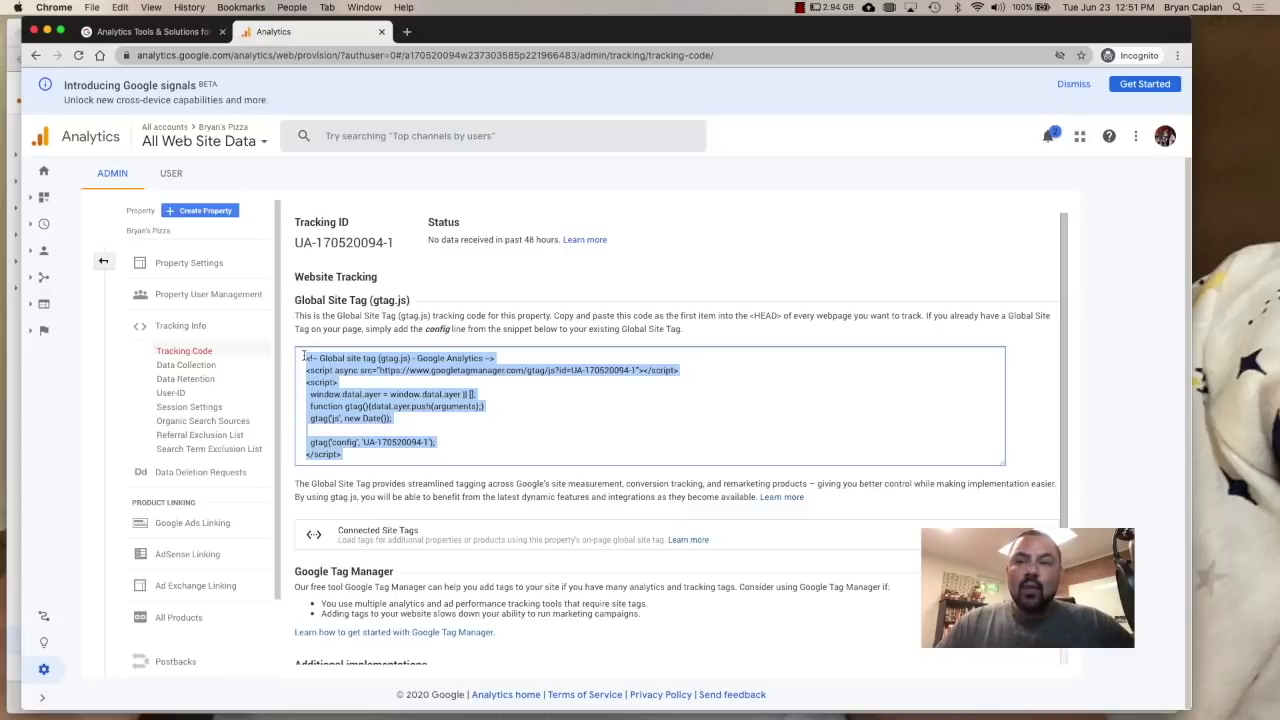
left_click_drag(355, 455, 303, 361)
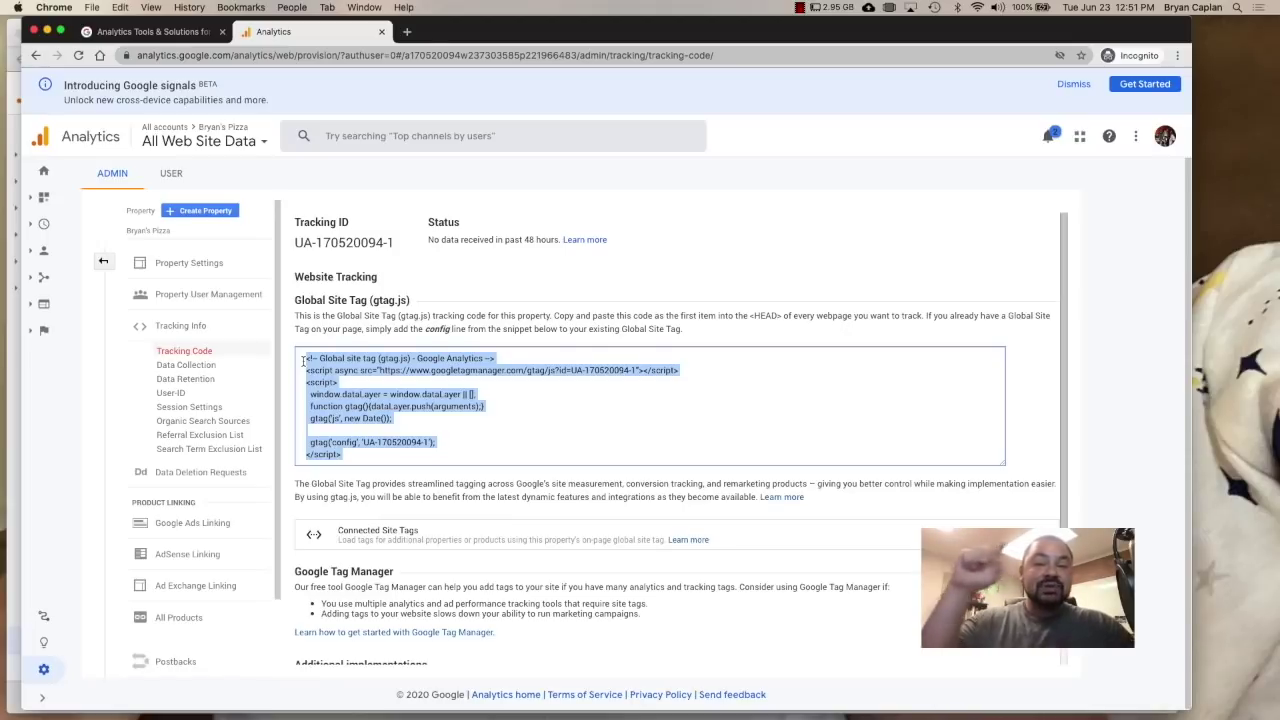
left_click(354, 457)
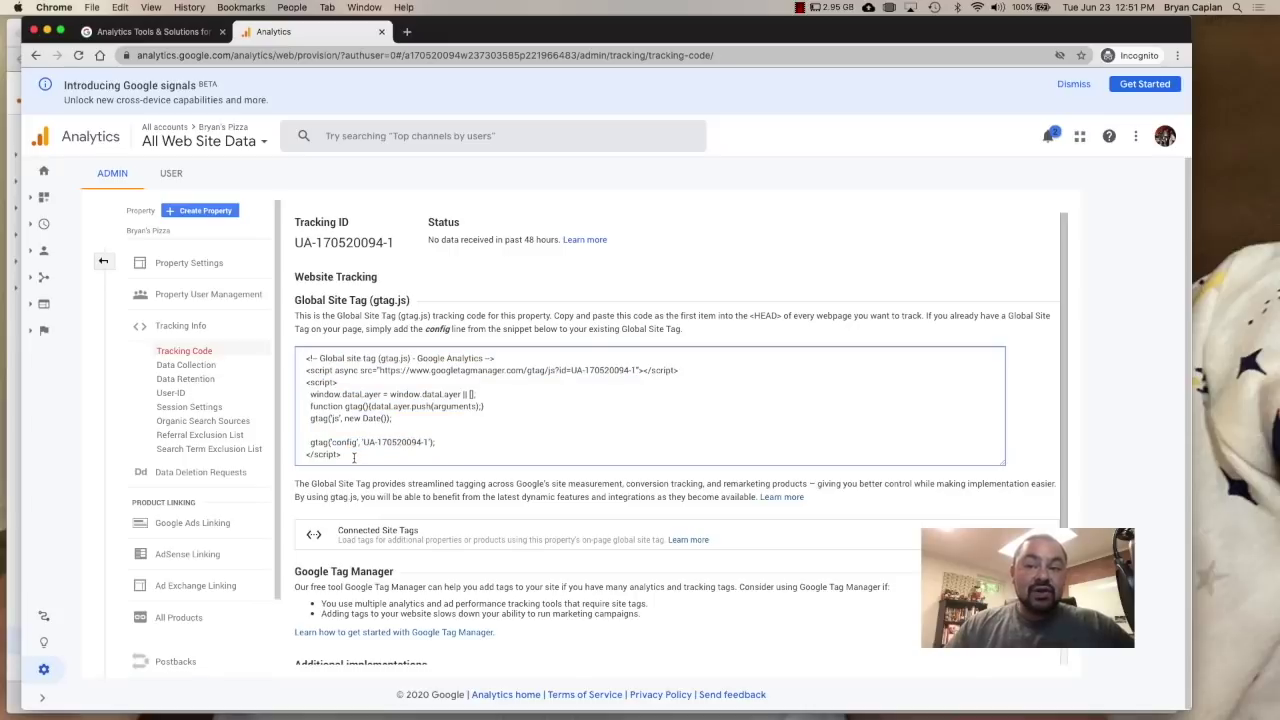
left_click_drag(354, 457, 298, 359)
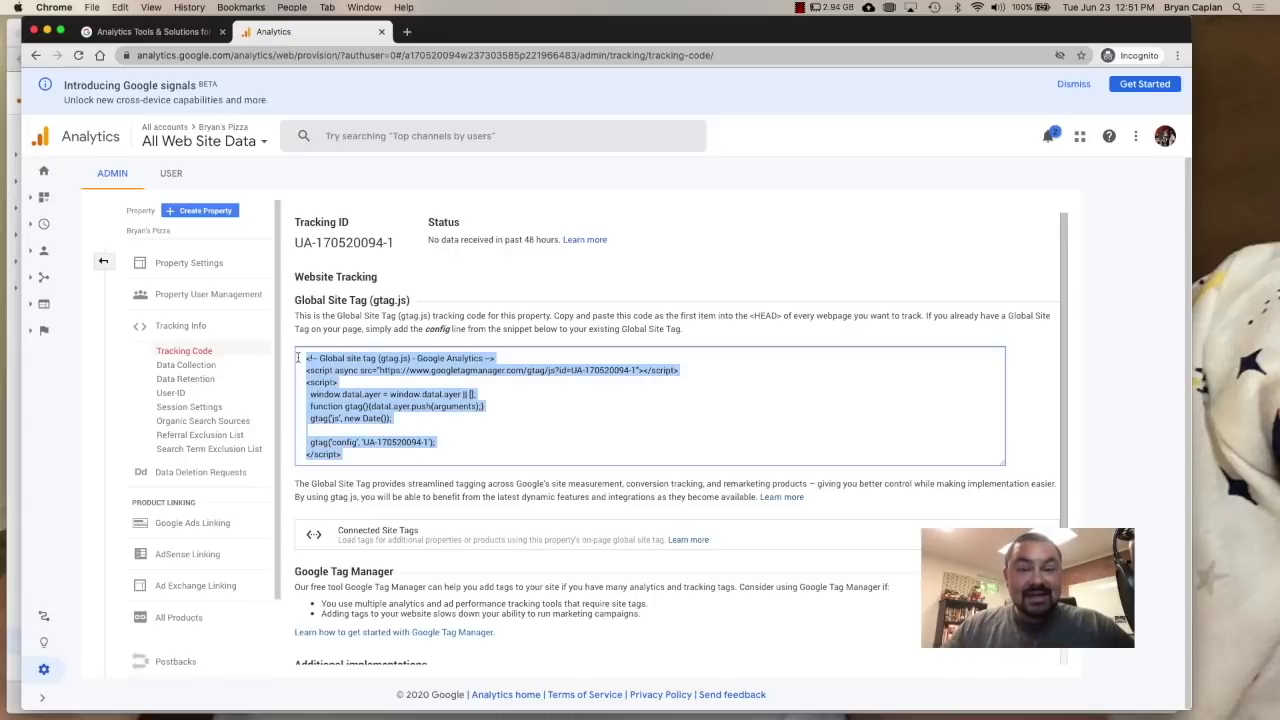